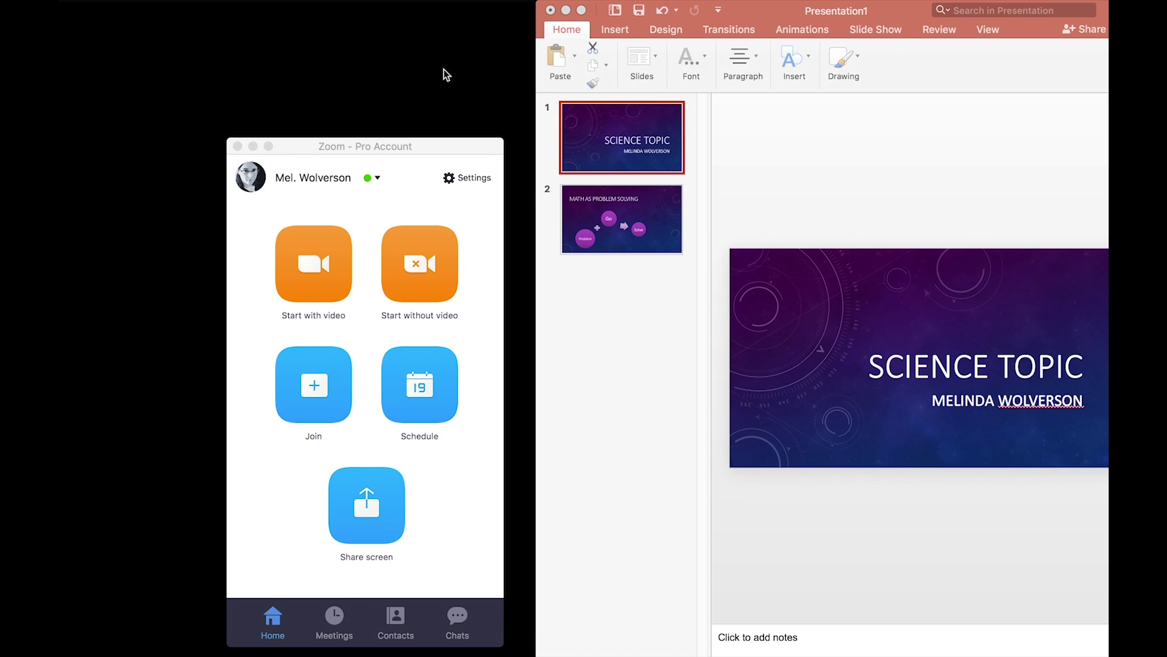
Start the meeting without video, glance at the phone dial-in details, and join audio by computer.
{"action": "left_click", "coordinate": [430, 286]}
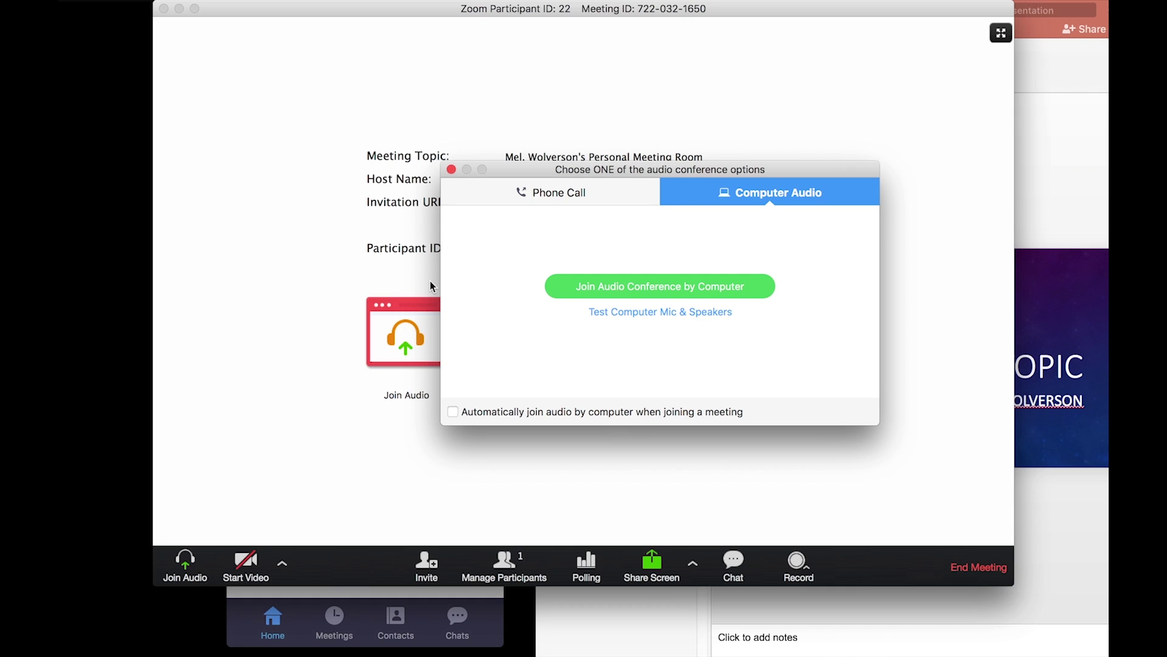
{"action": "left_click", "coordinate": [587, 198]}
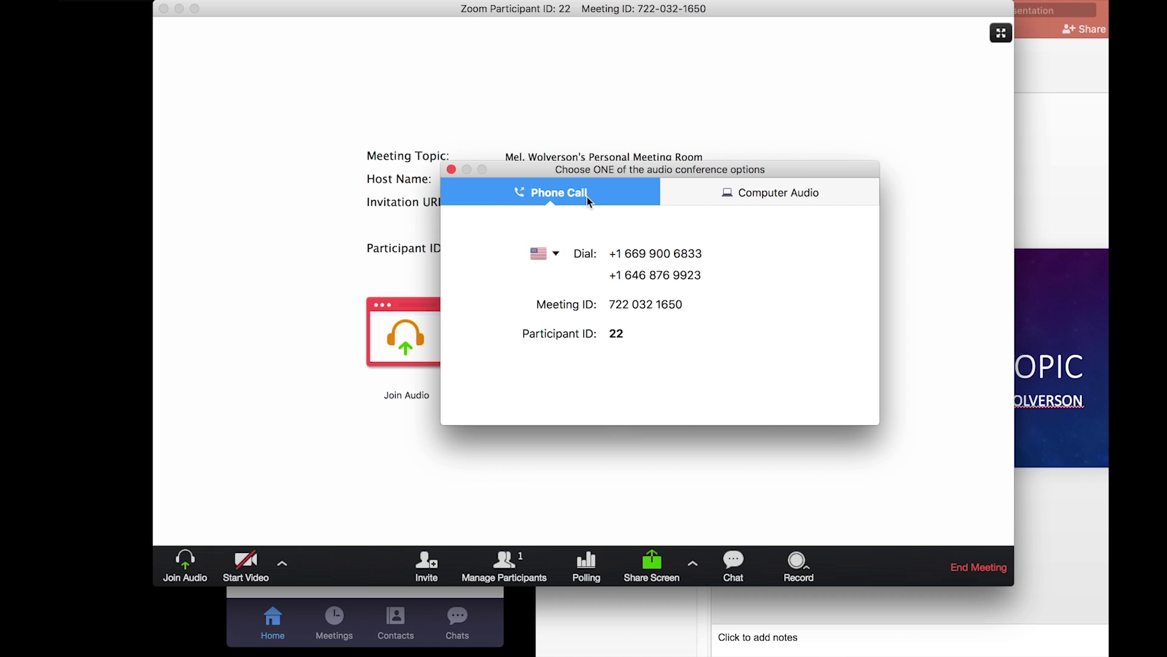
{"action": "left_click", "coordinate": [799, 188]}
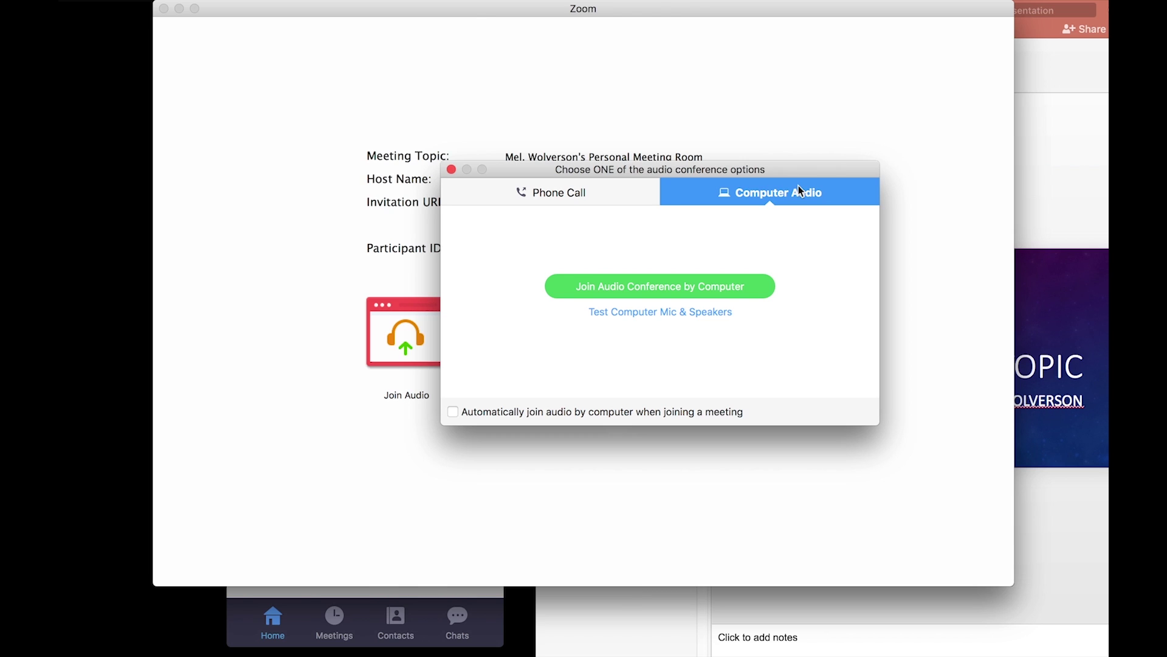
{"action": "left_click", "coordinate": [678, 285]}
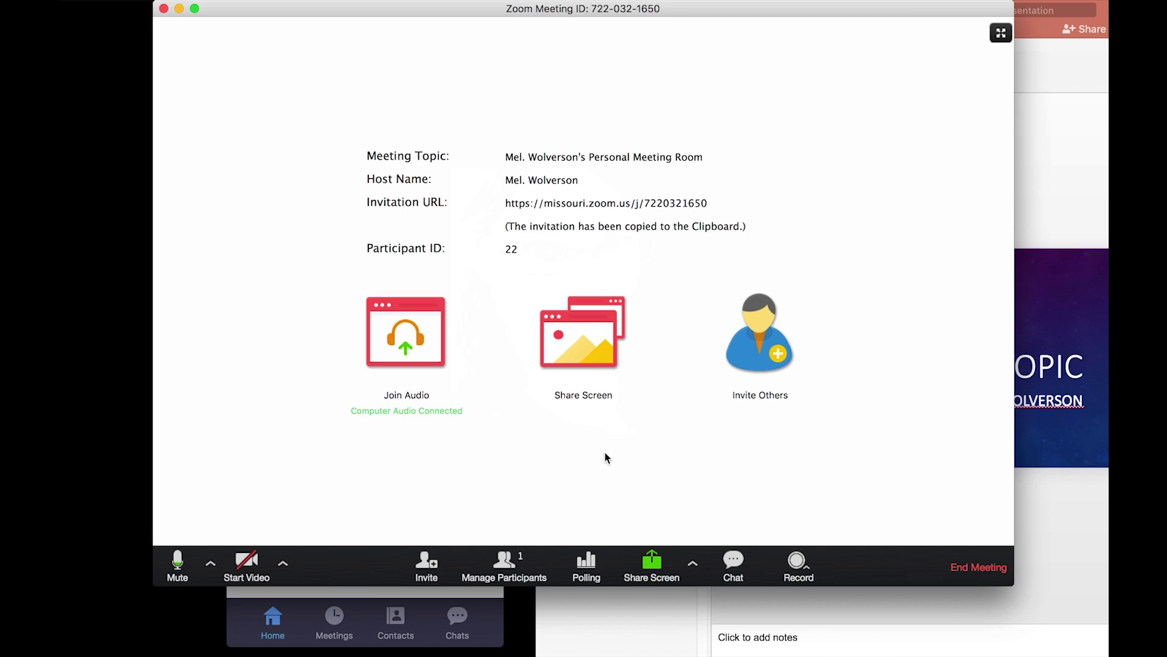
Open the Participants list and meeting Chat panels, then view the Record options.
{"action": "key", "text": "super+u"}
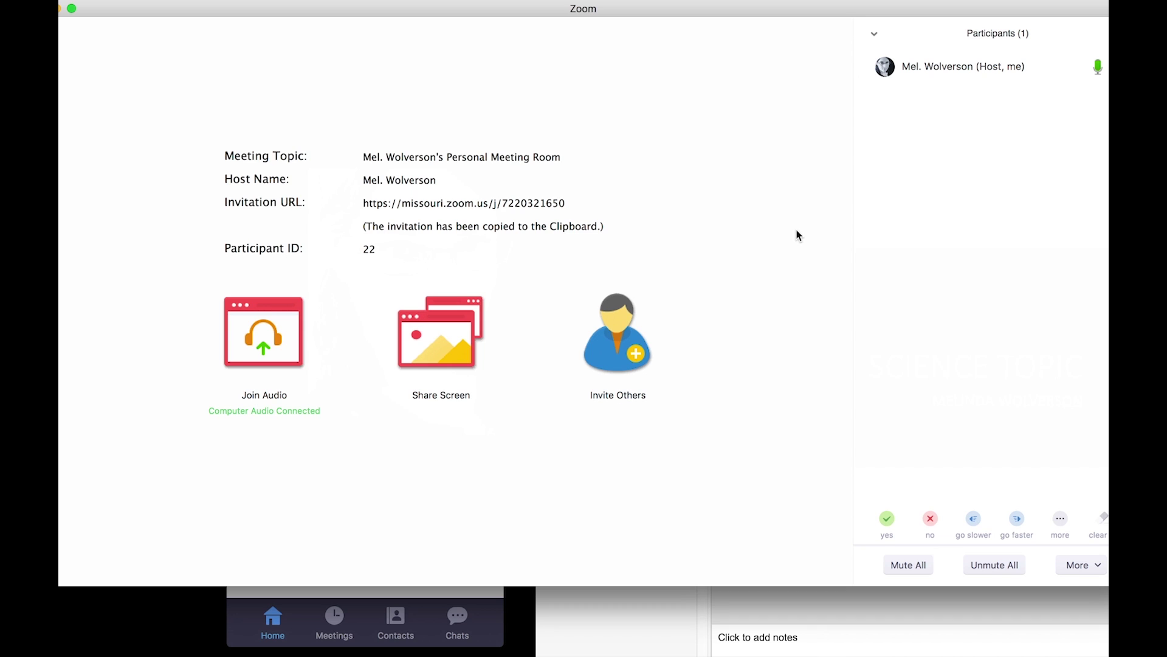
{"action": "mouse_move", "coordinate": [776, 320]}
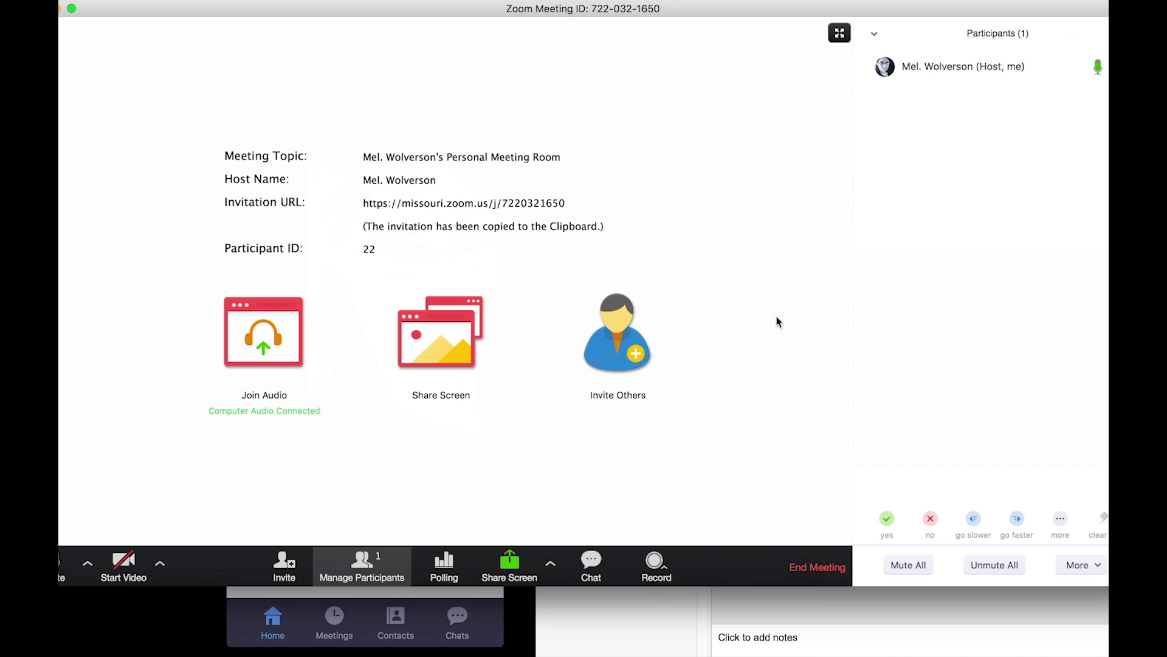
{"action": "left_click", "coordinate": [602, 561]}
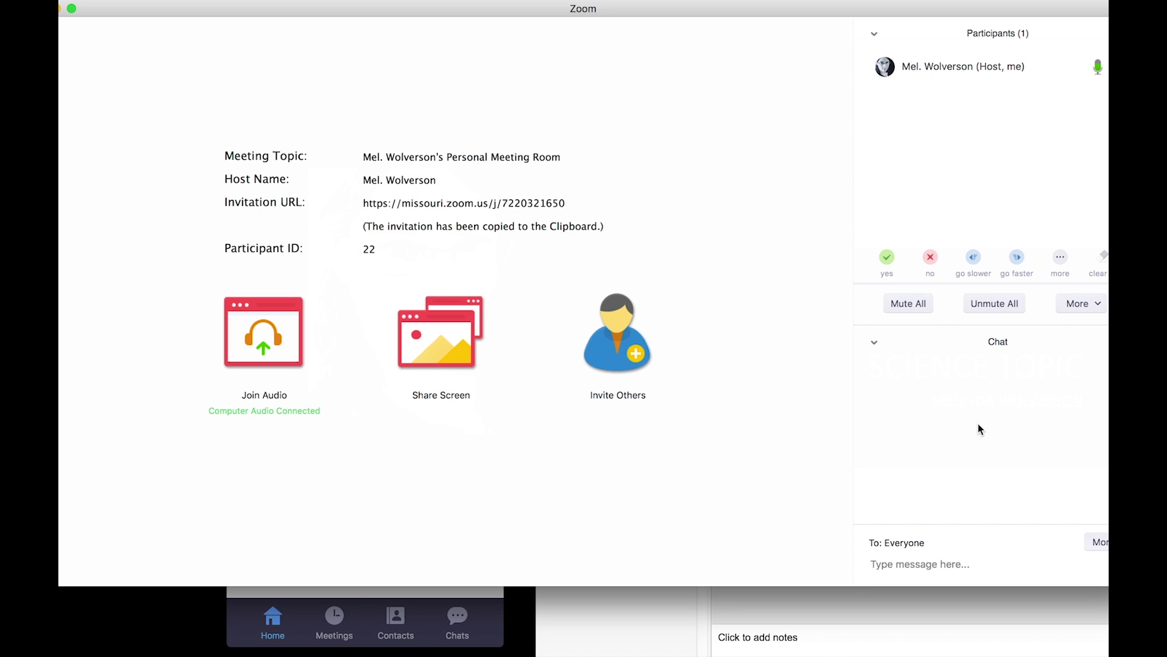
{"action": "left_click", "coordinate": [657, 562]}
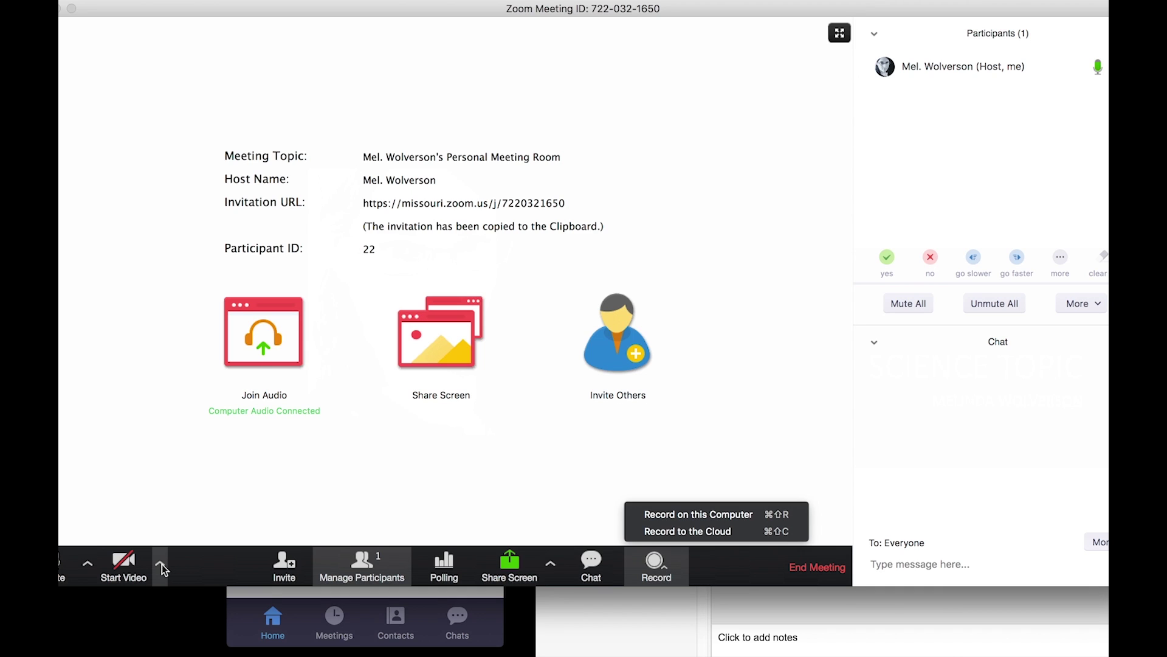
{"action": "left_click", "coordinate": [161, 564]}
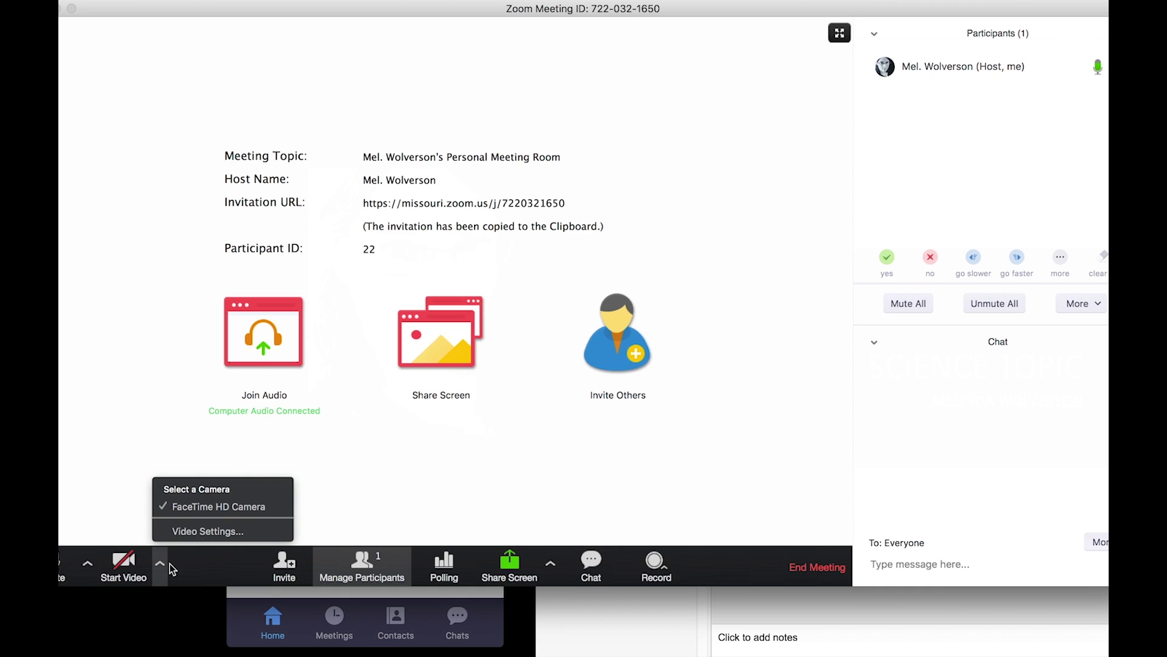
{"action": "left_click", "coordinate": [210, 532]}
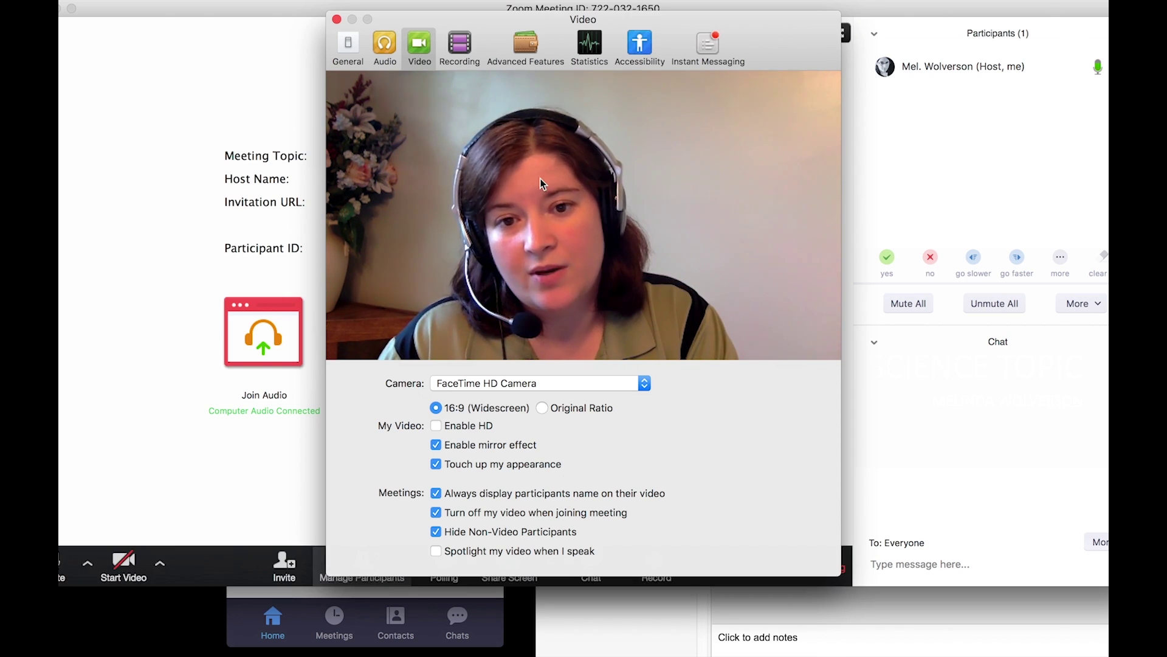
{"action": "left_click", "coordinate": [337, 20]}
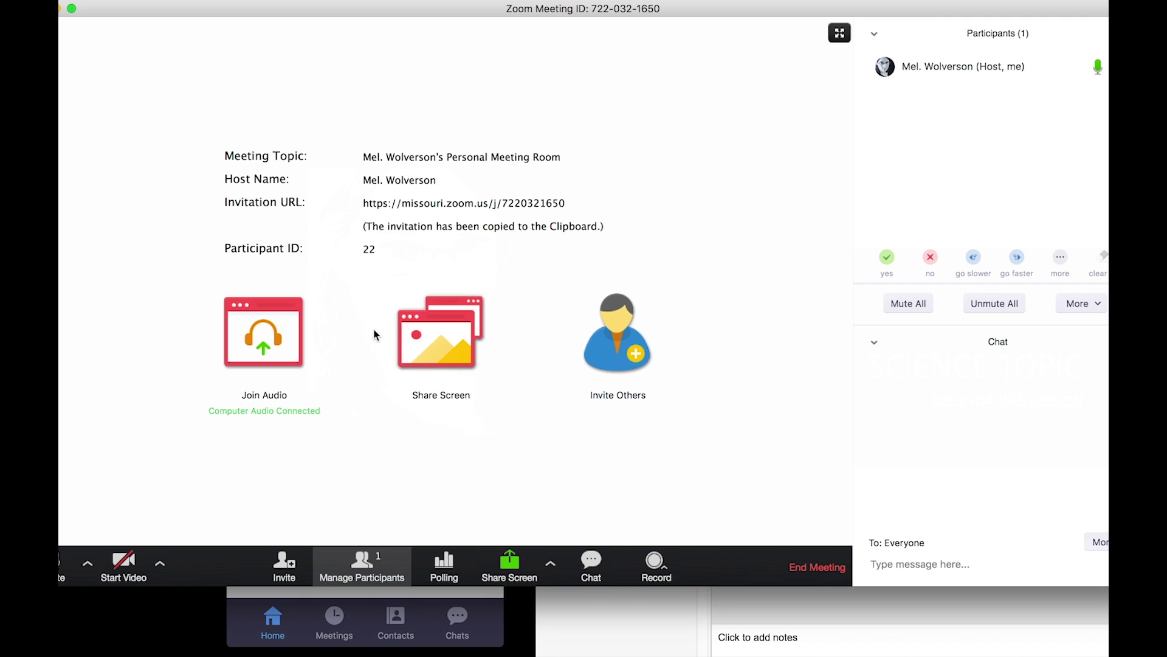
Share the Microsoft PowerPoint window with the meeting.
{"action": "left_click", "coordinate": [460, 336]}
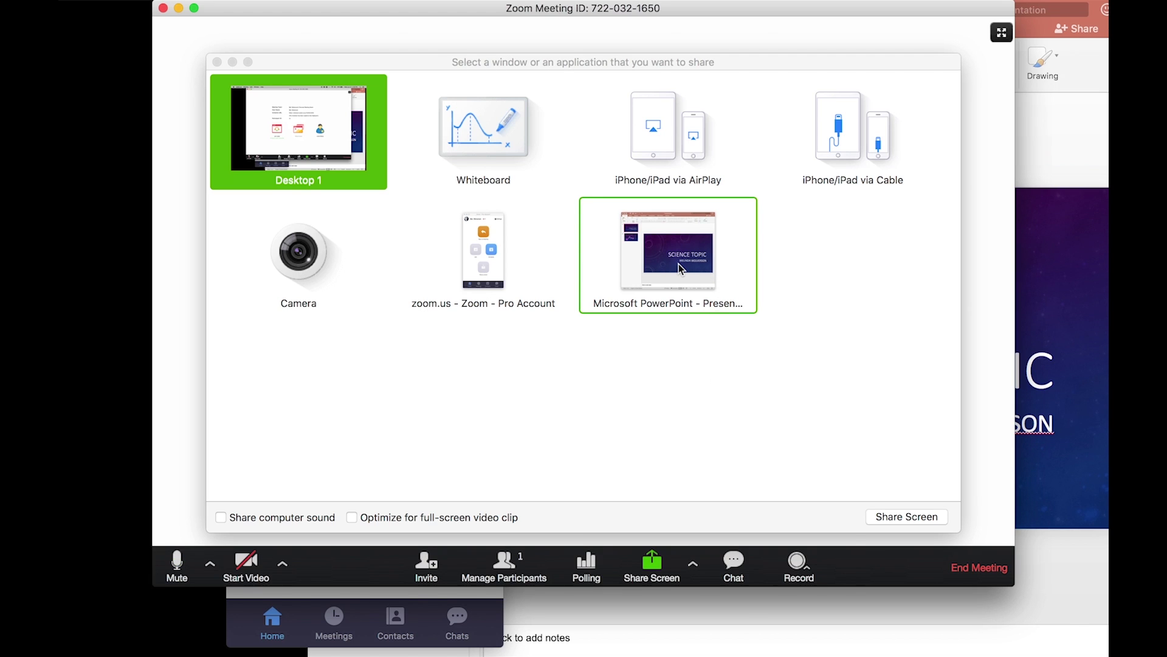
{"action": "left_click", "coordinate": [915, 518]}
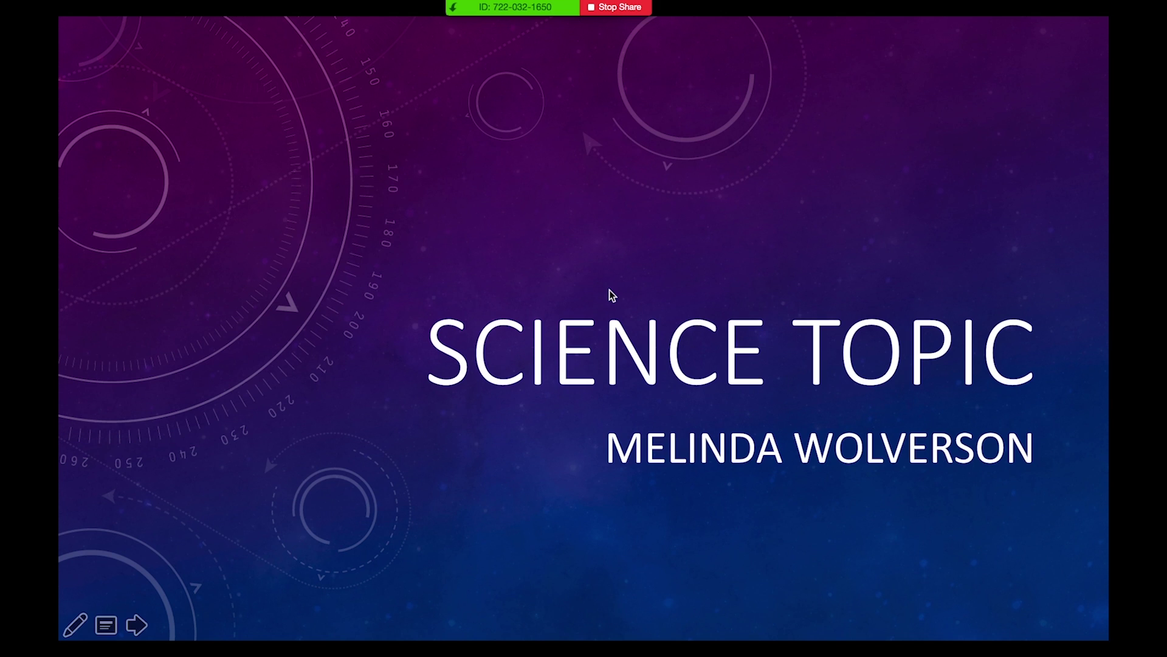
Run the PowerPoint slideshow full screen on the 'Science Topic' title slide.
{"action": "mouse_move", "coordinate": [565, 37]}
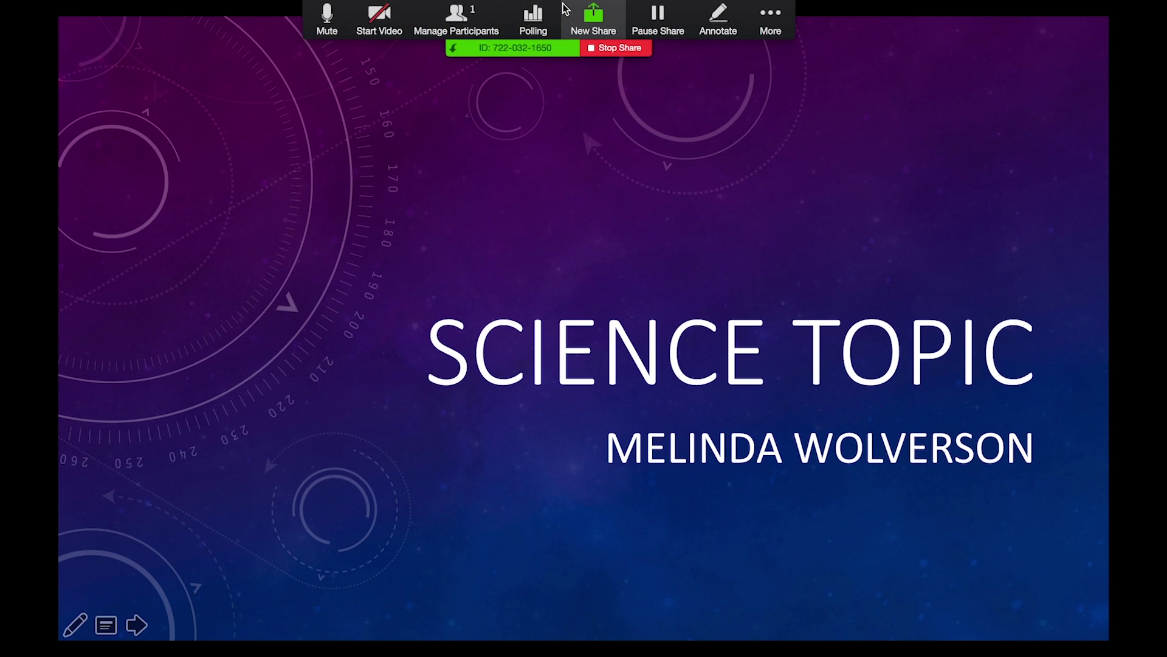
{"action": "left_click", "coordinate": [468, 22]}
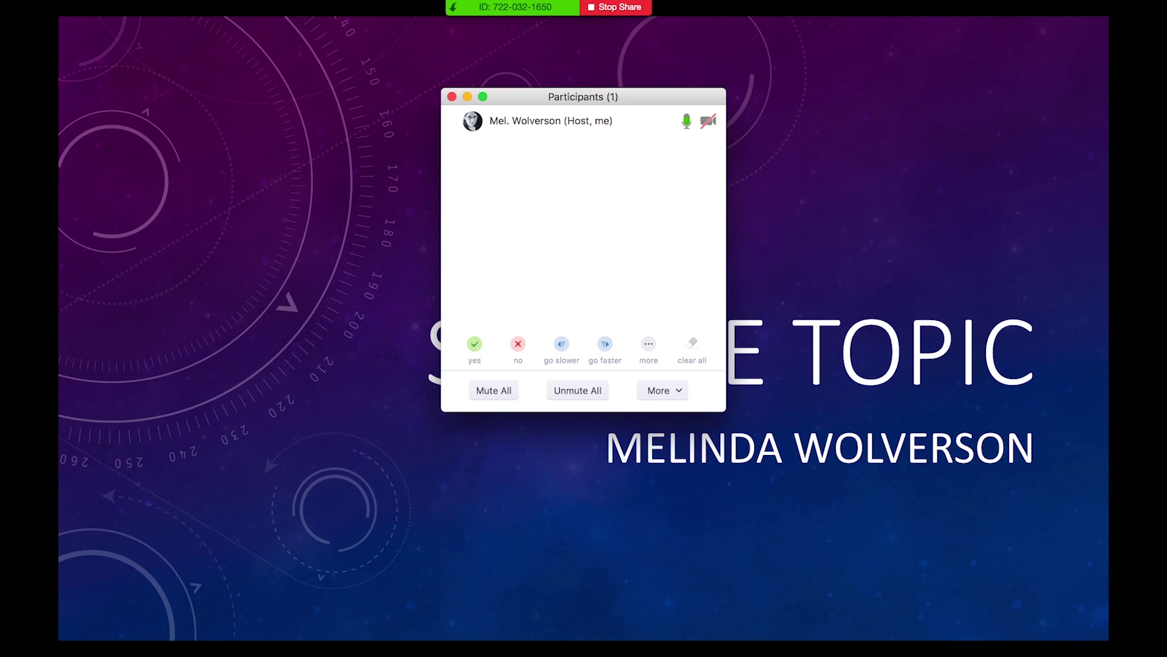
{"action": "left_click", "coordinate": [451, 96]}
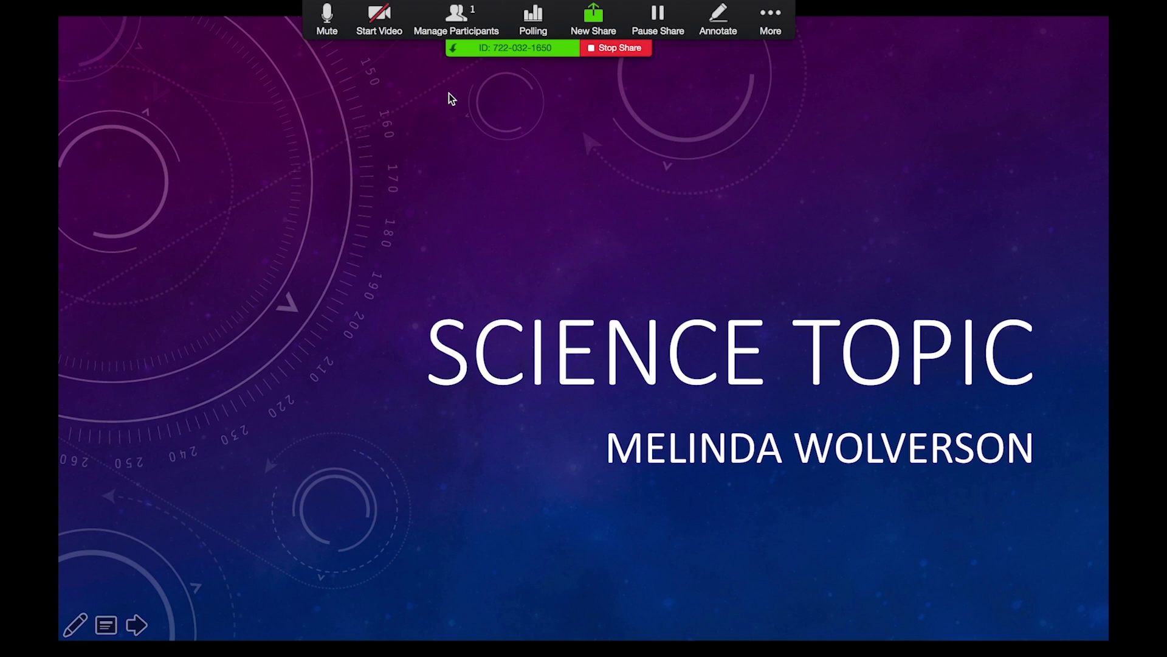
Turn the camera on and back off from More, then bring up the annotation toolbar.
{"action": "left_click", "coordinate": [771, 19]}
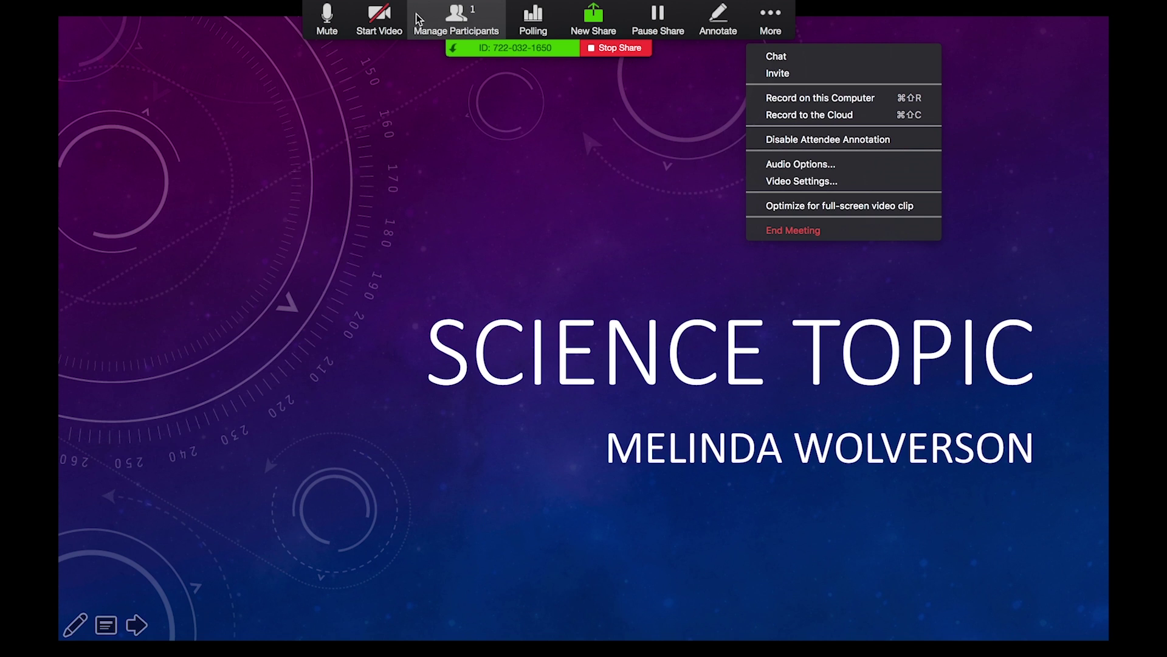
{"action": "left_click", "coordinate": [382, 25]}
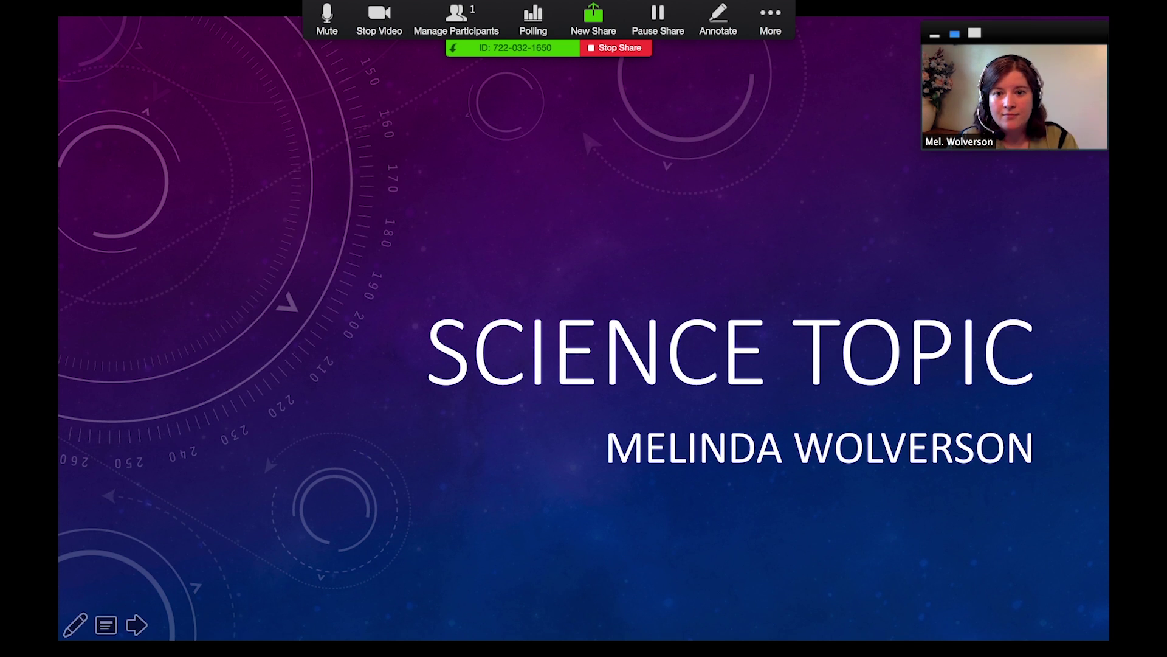
{"action": "left_click", "coordinate": [379, 18]}
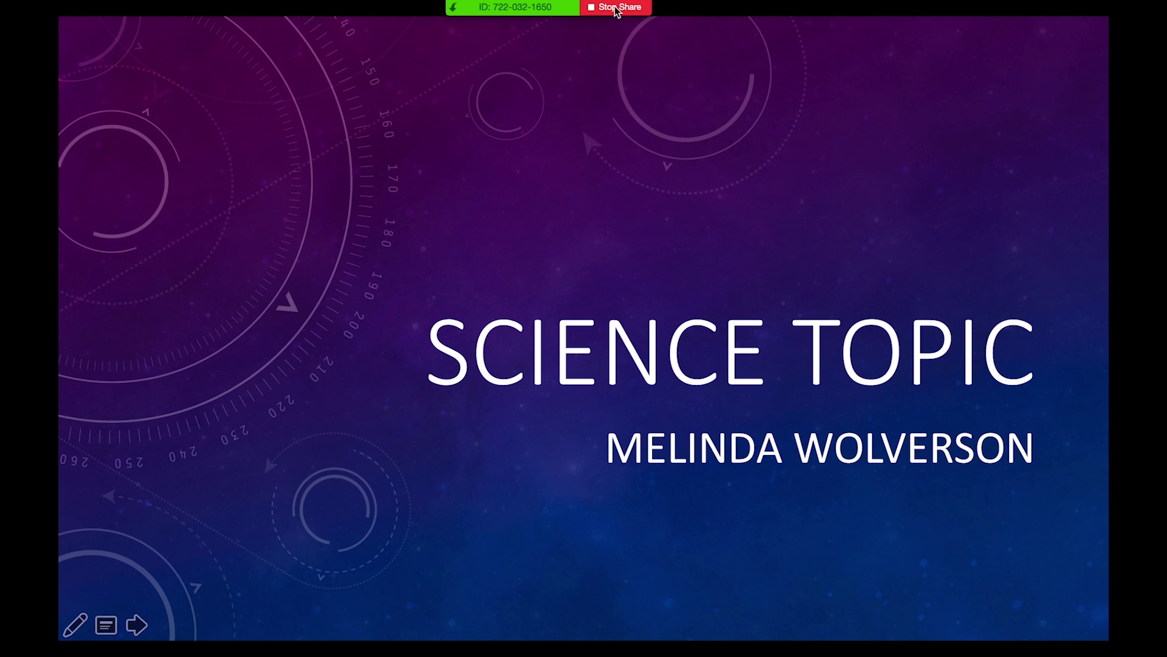
{"action": "mouse_move", "coordinate": [617, 11]}
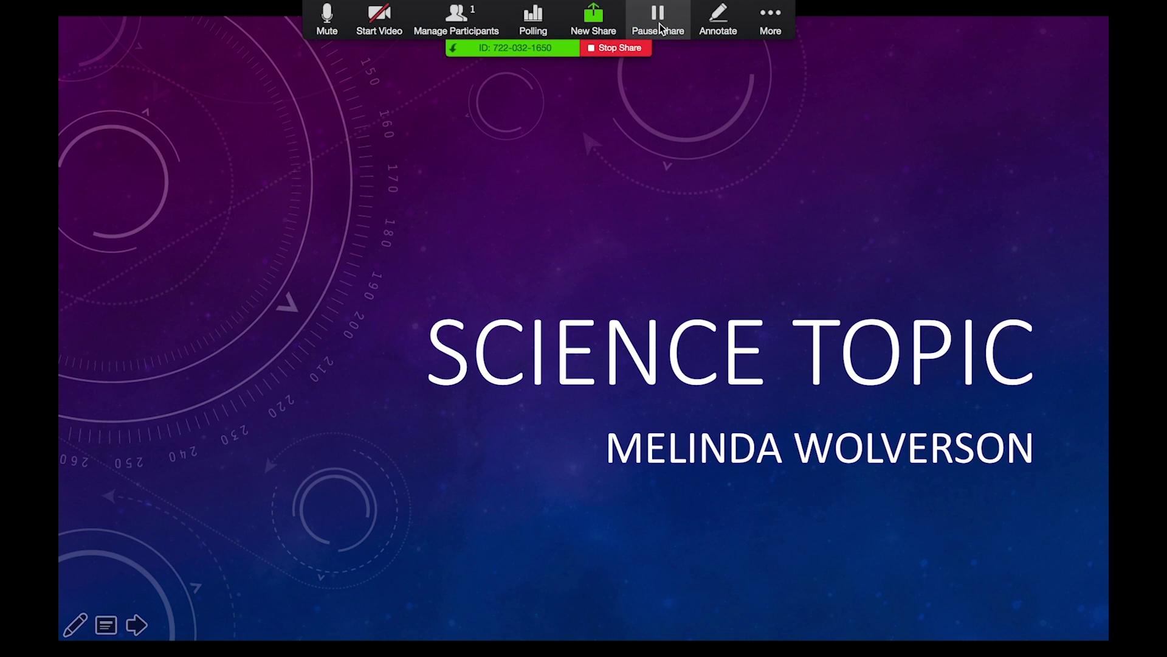
{"action": "left_click", "coordinate": [719, 24]}
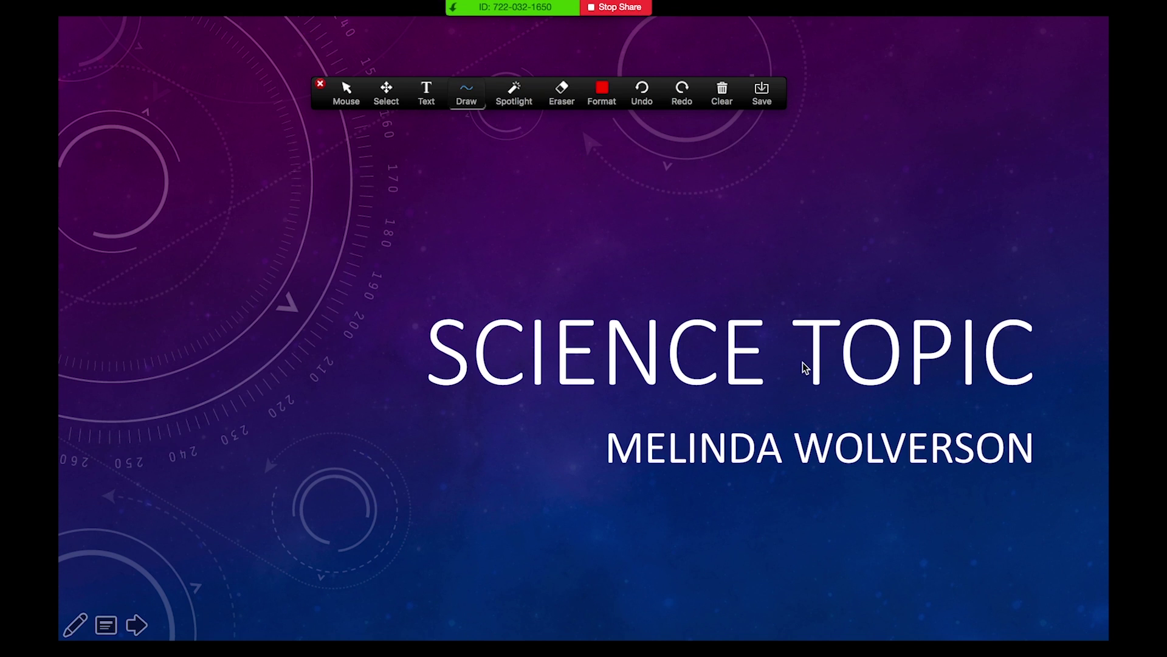
Circle the title in red ink and add a selected 'Very important topic' text note above it.
{"action": "mouse_move", "coordinate": [970, 286]}
{"action": "left_mouse_down"}
{"action": "mouse_move", "coordinate": [644, 336]}
{"action": "mouse_move", "coordinate": [1018, 423]}
{"action": "mouse_move", "coordinate": [749, 288]}
{"action": "left_mouse_up"}
{"action": "mouse_move", "coordinate": [479, 200]}
{"action": "left_mouse_down"}
{"action": "mouse_move", "coordinate": [592, 298]}
{"action": "mouse_move", "coordinate": [691, 338]}
{"action": "mouse_move", "coordinate": [699, 359]}
{"action": "mouse_move", "coordinate": [574, 297]}
{"action": "mouse_move", "coordinate": [665, 209]}
{"action": "mouse_move", "coordinate": [652, 241]}
{"action": "mouse_move", "coordinate": [699, 364]}
{"action": "left_mouse_up"}
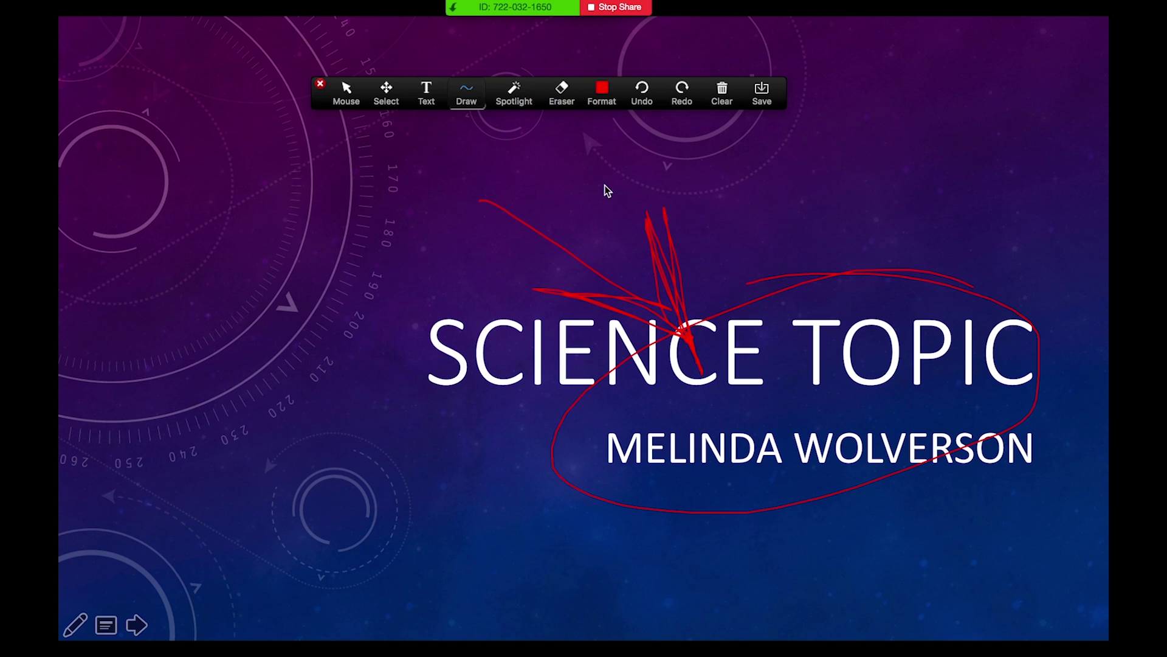
{"action": "left_click", "coordinate": [426, 107]}
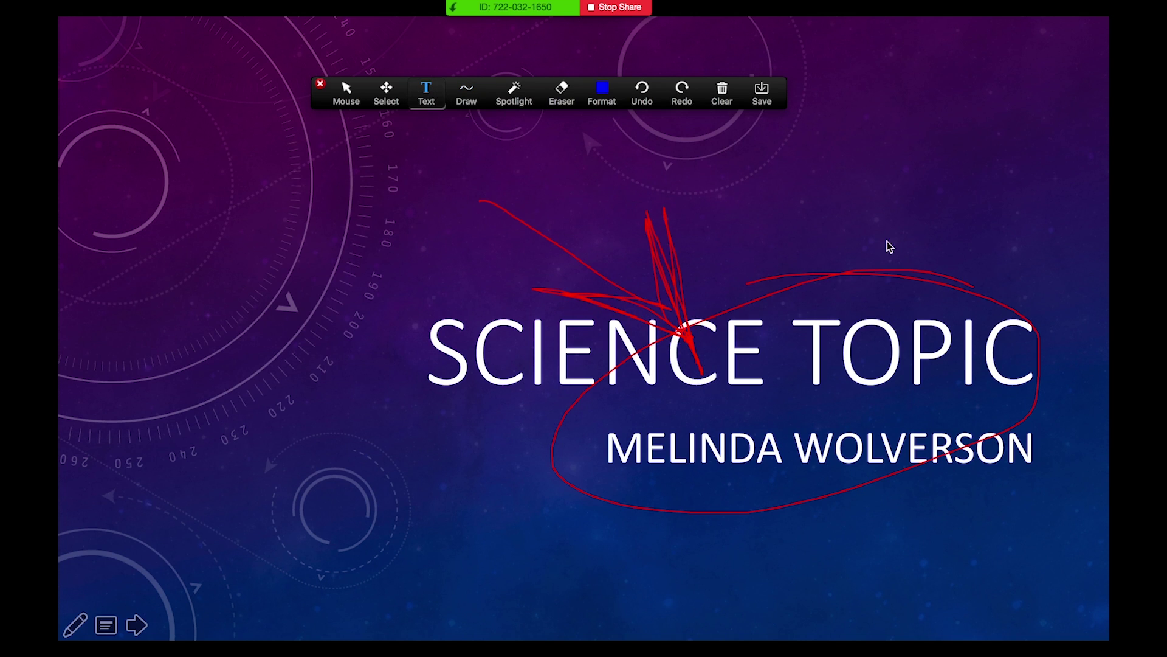
{"action": "left_click", "coordinate": [793, 210]}
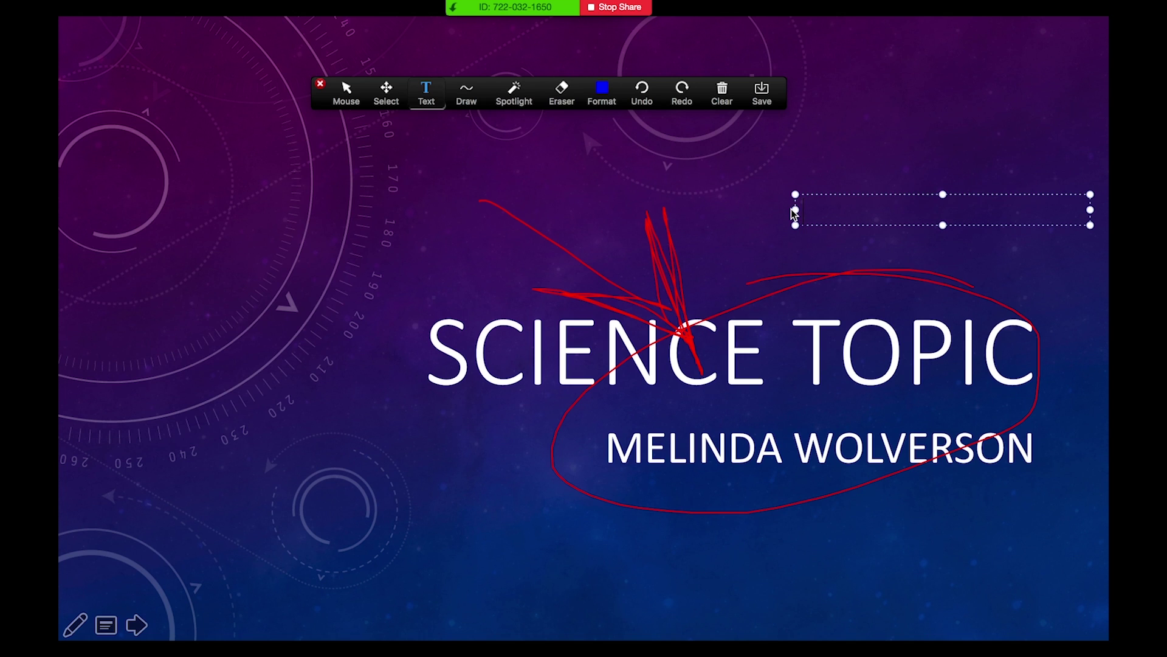
{"action": "type", "text": "Very impor"}
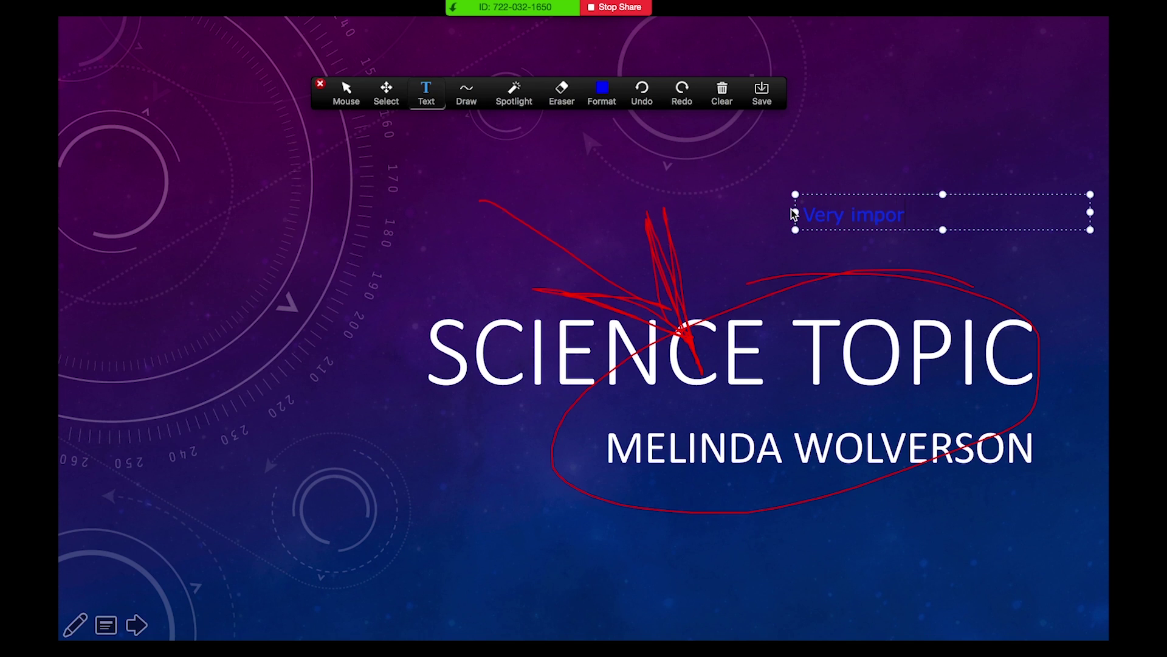
{"action": "type", "text": "tant topic!"}
{"action": "key", "text": "super+a"}
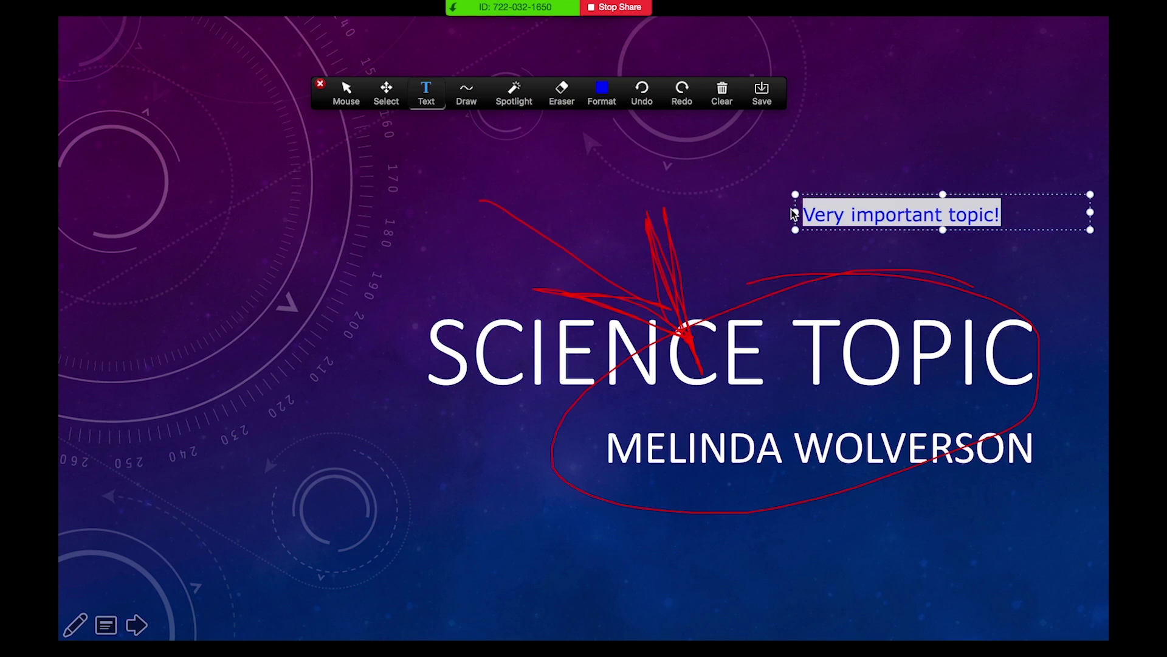
Change the 'Very important topic!' note's text colour to white via Format.
{"action": "left_click", "coordinate": [615, 94]}
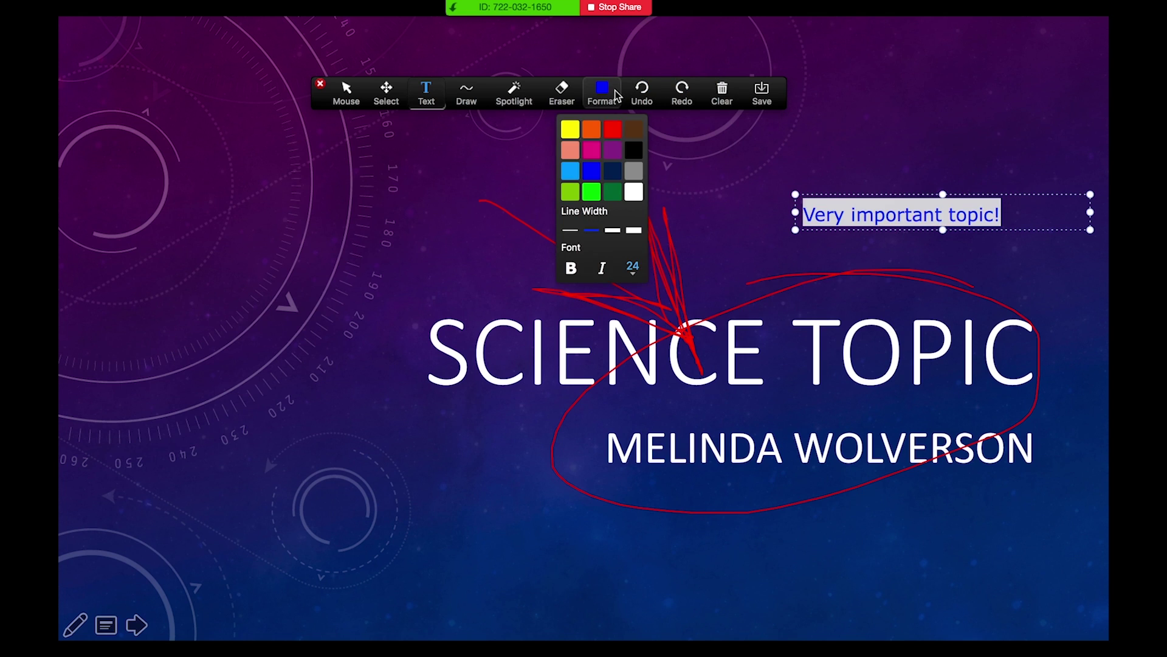
{"action": "left_click", "coordinate": [633, 192]}
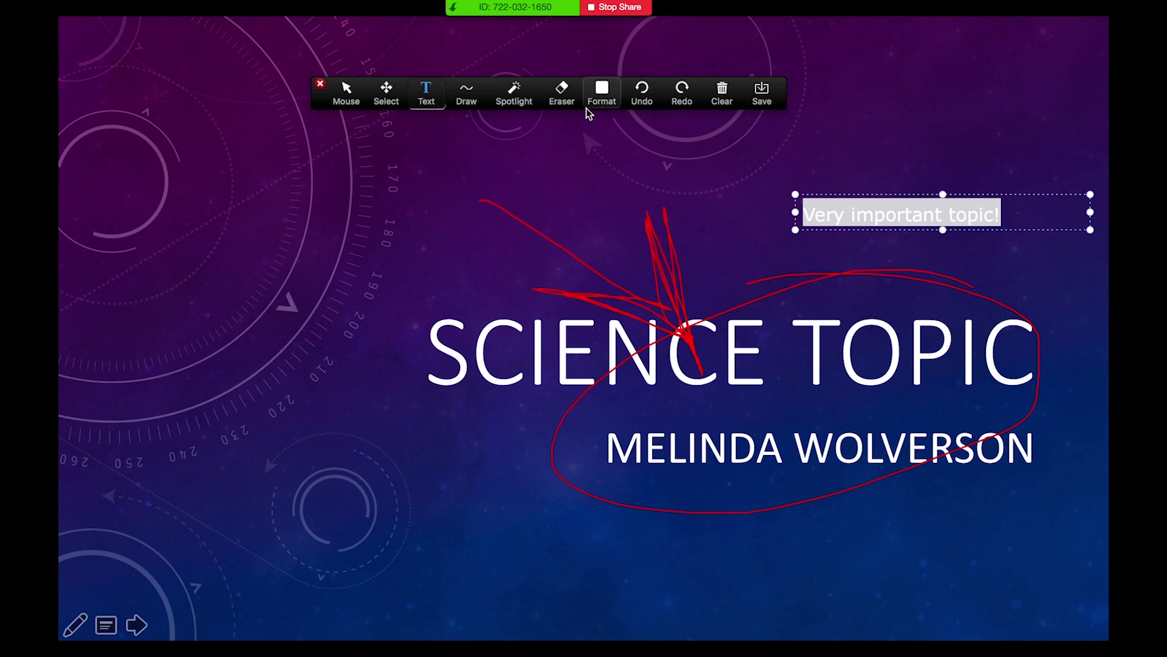
{"action": "left_click", "coordinate": [607, 103]}
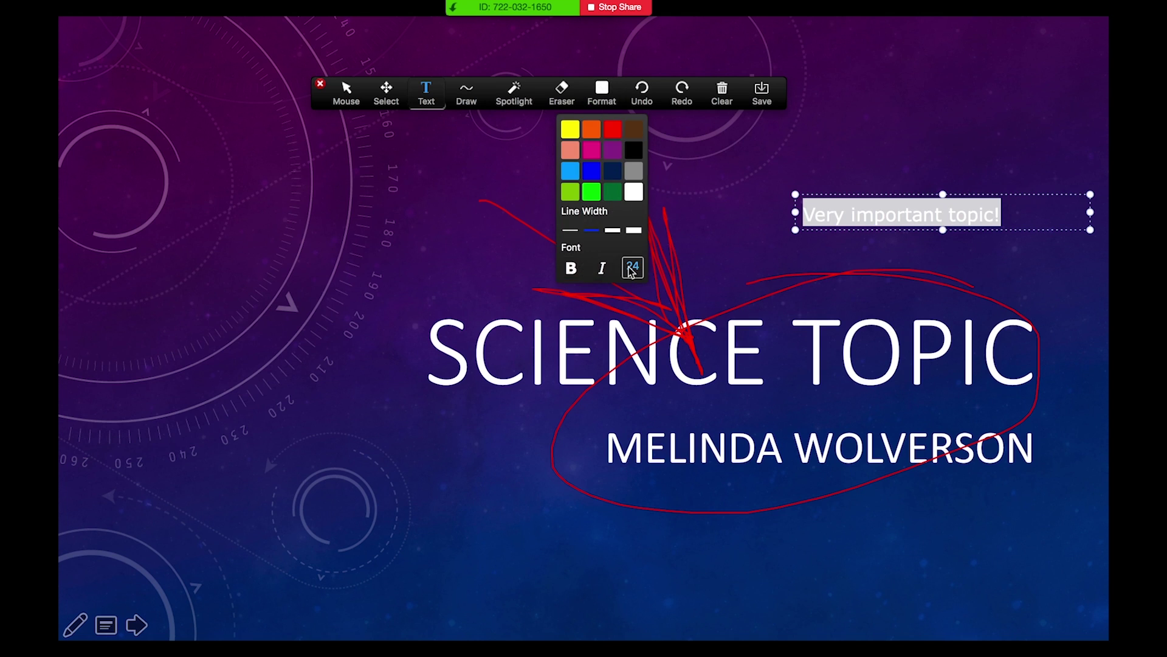
{"action": "left_click", "coordinate": [1035, 211]}
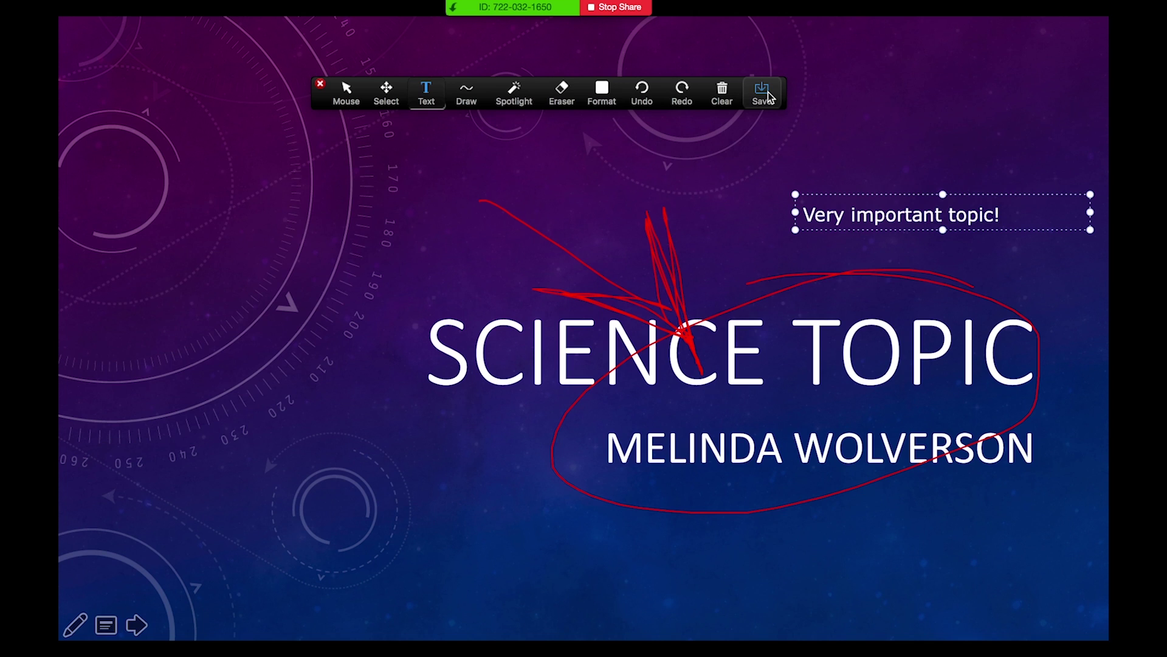
Clear All Drawing from the slide and close the annotation toolbar.
{"action": "left_click", "coordinate": [723, 93]}
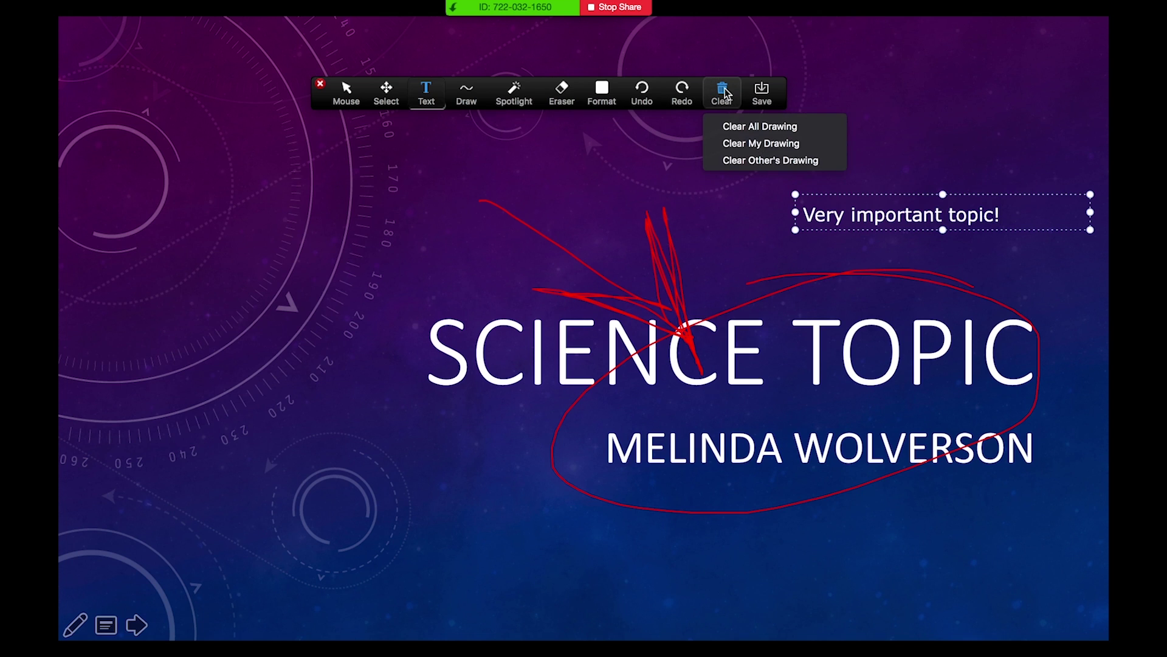
{"action": "left_click", "coordinate": [774, 126]}
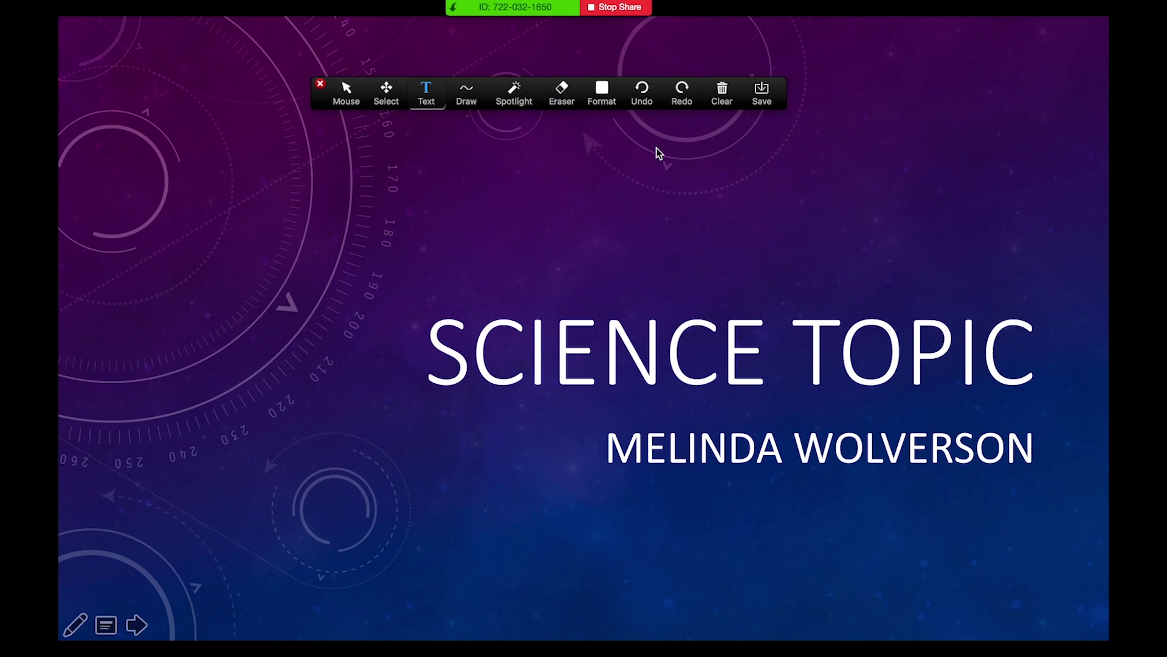
{"action": "left_click", "coordinate": [320, 85]}
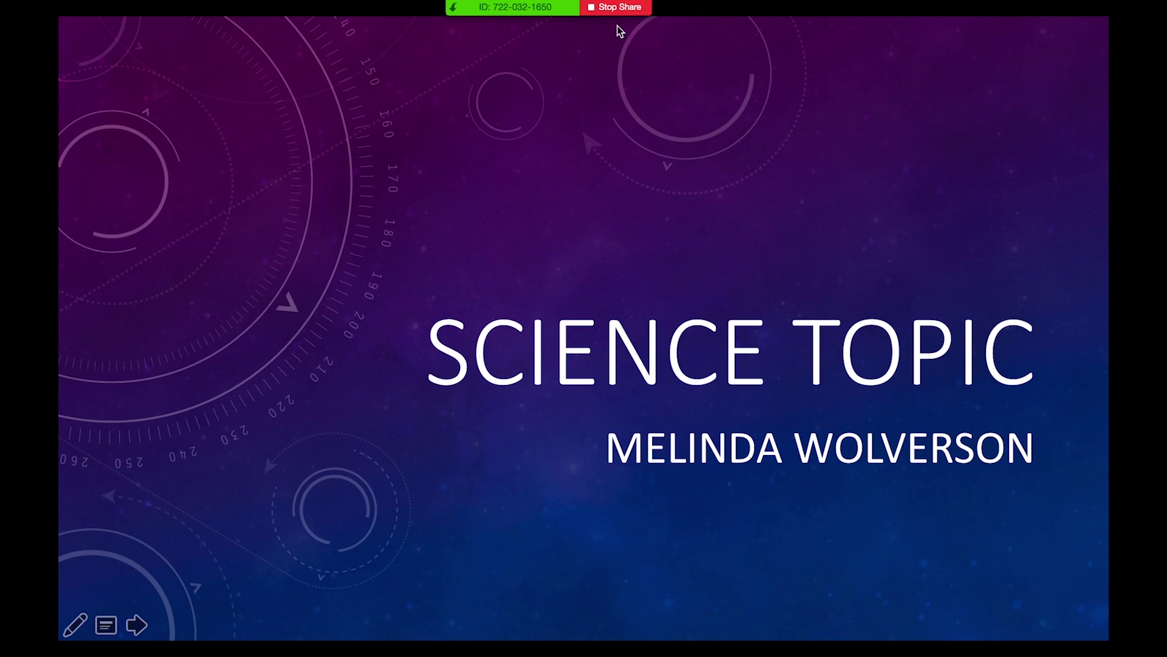
Stop sharing, reopen the Participants and Chat panels, and view the Record options.
{"action": "left_click", "coordinate": [620, 7]}
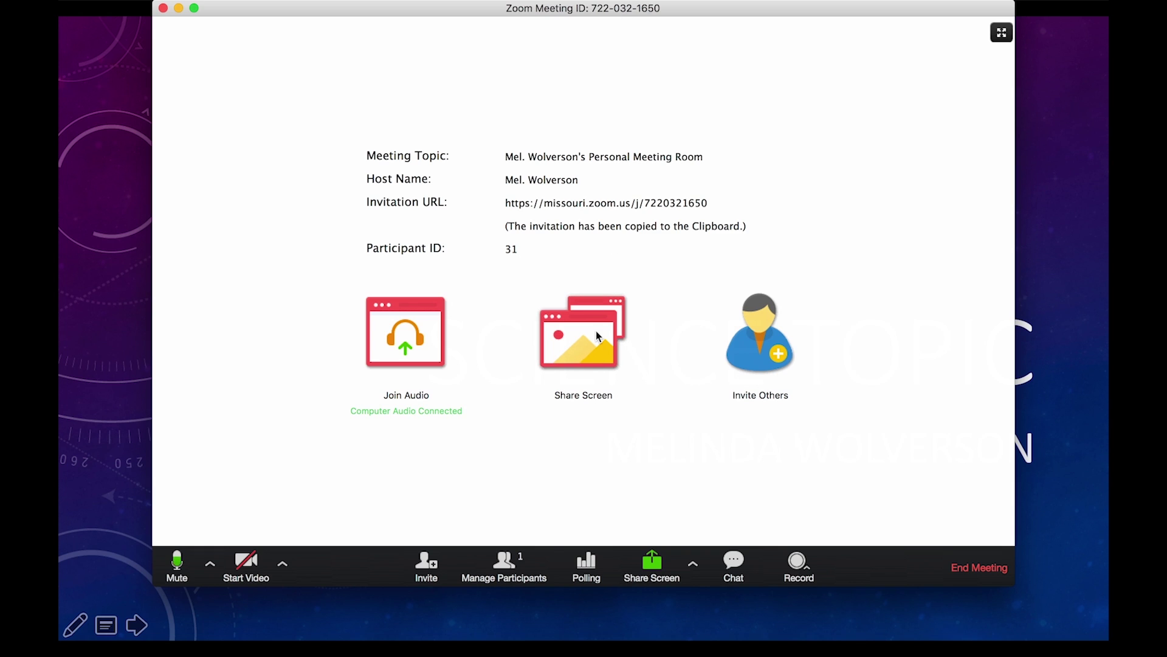
{"action": "left_click", "coordinate": [505, 563]}
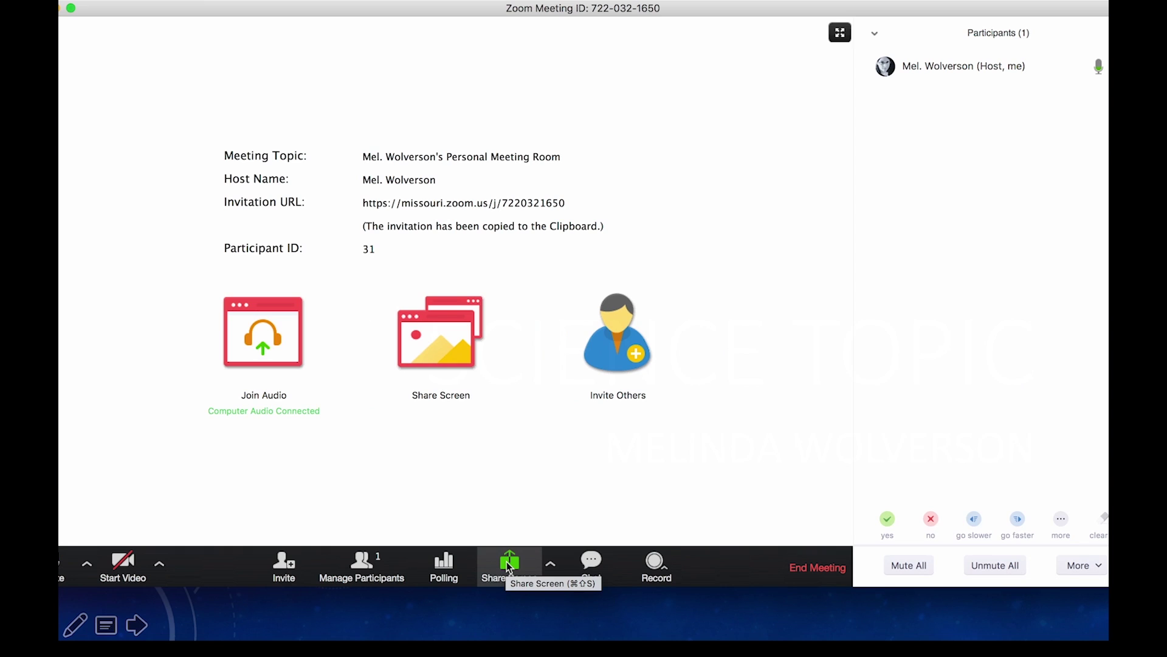
{"action": "left_click", "coordinate": [596, 566]}
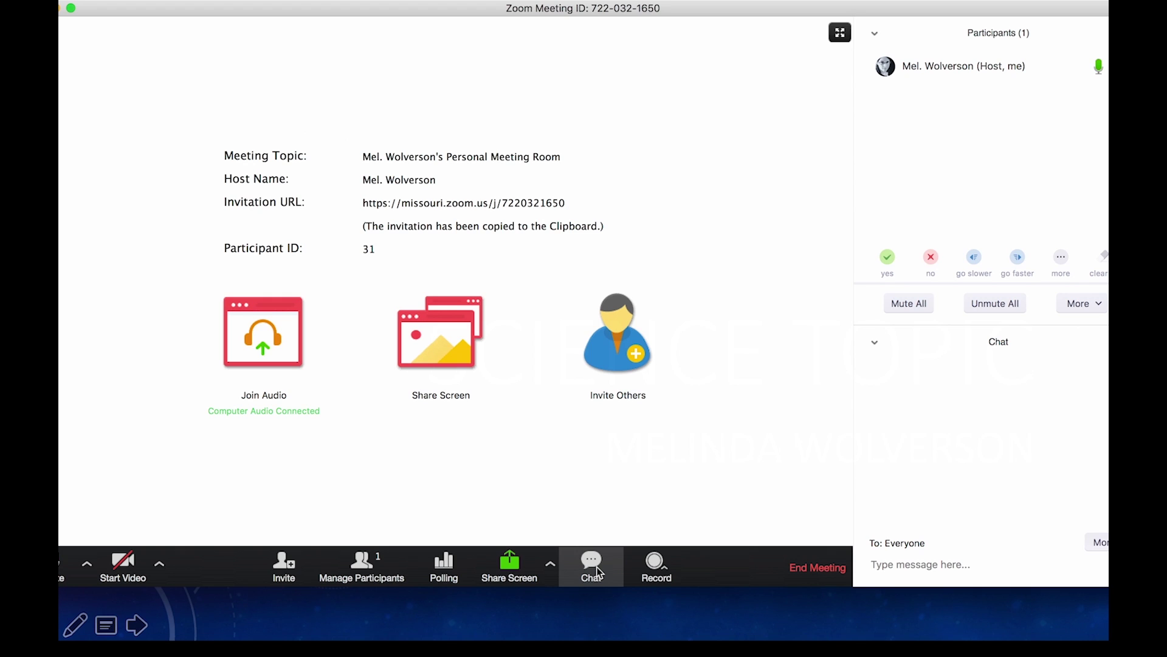
{"action": "left_click", "coordinate": [661, 570]}
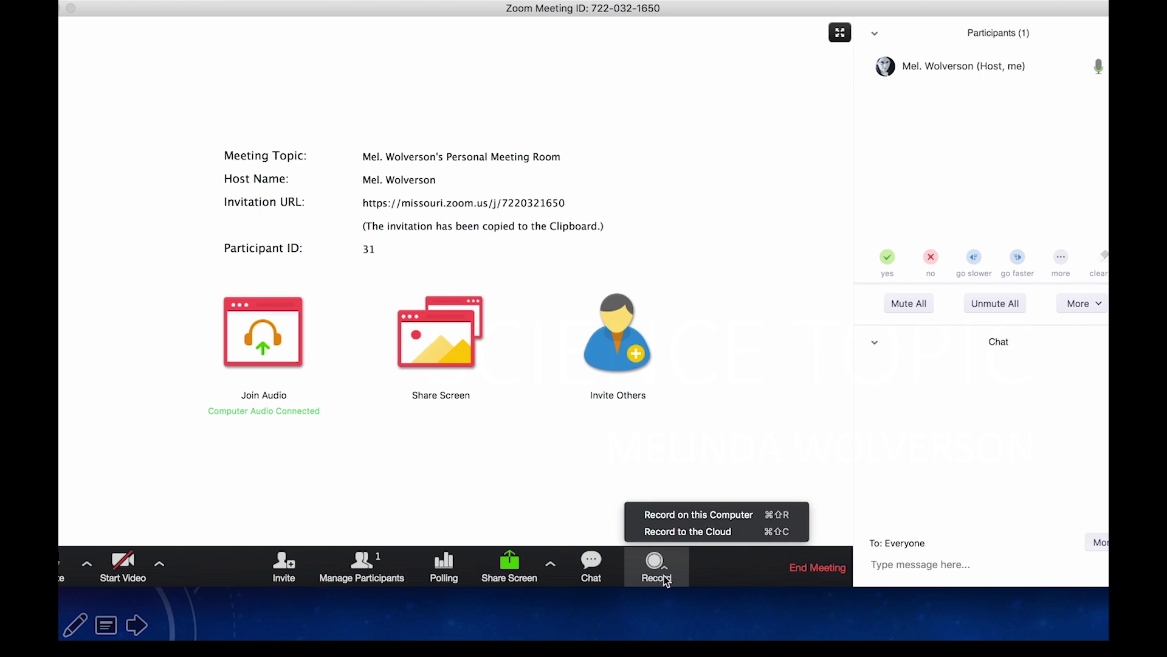
Dismiss the Record menu and end the meeting for all participants.
{"action": "left_click", "coordinate": [595, 472]}
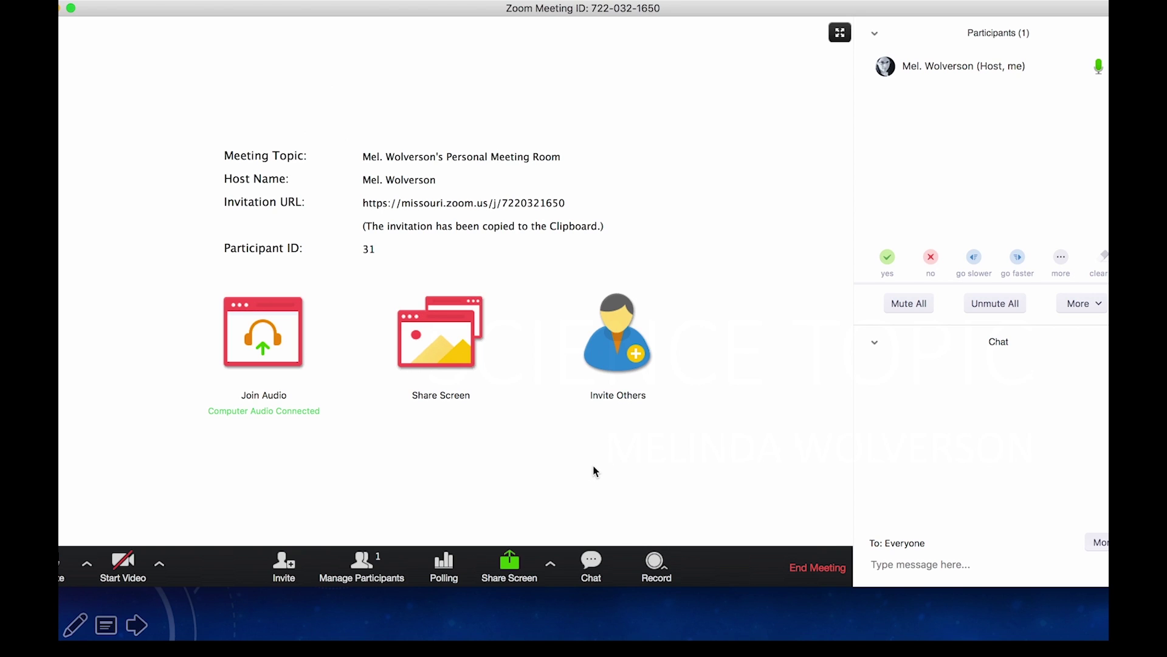
{"action": "mouse_move", "coordinate": [763, 510]}
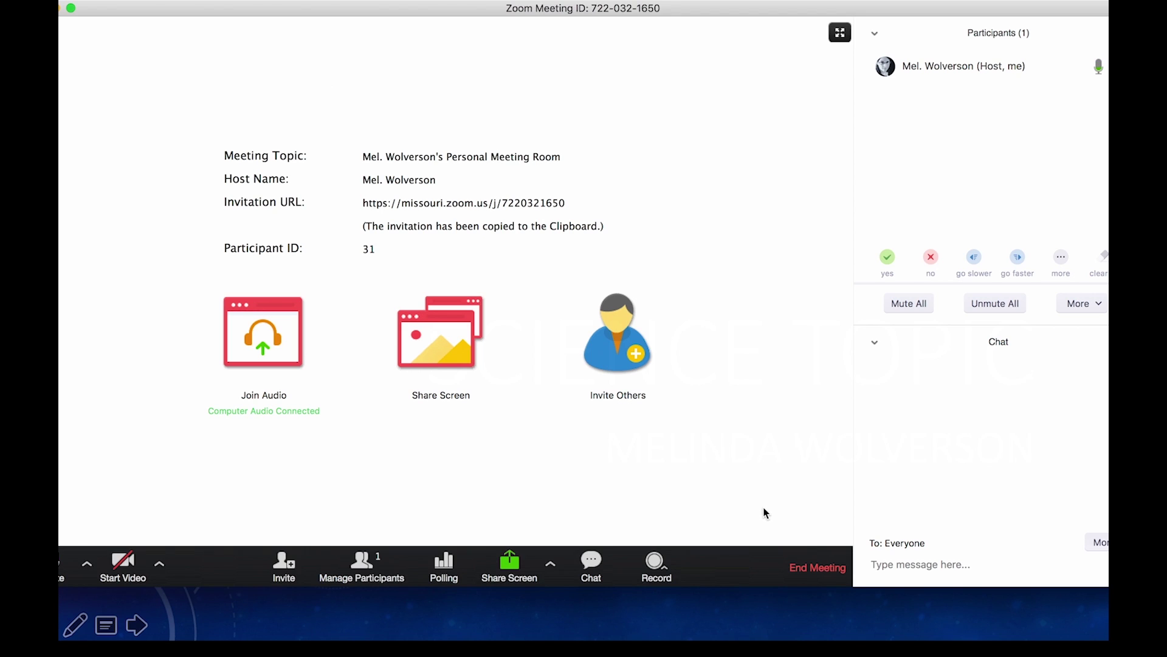
{"action": "left_click", "coordinate": [818, 567]}
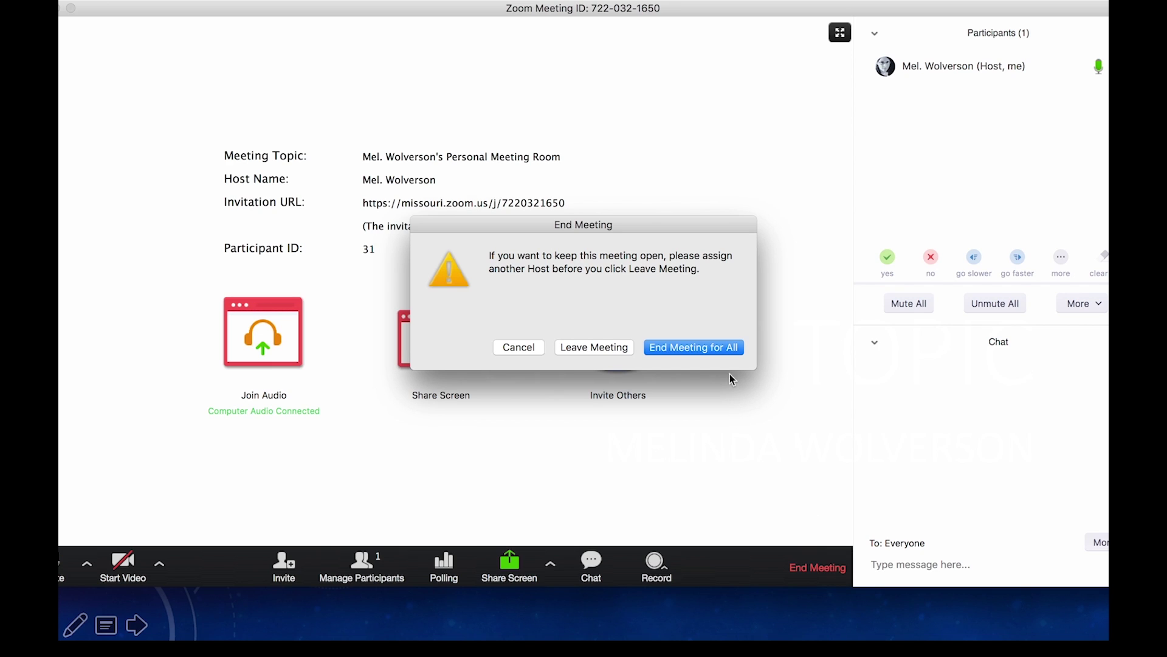
{"action": "left_click", "coordinate": [694, 346]}
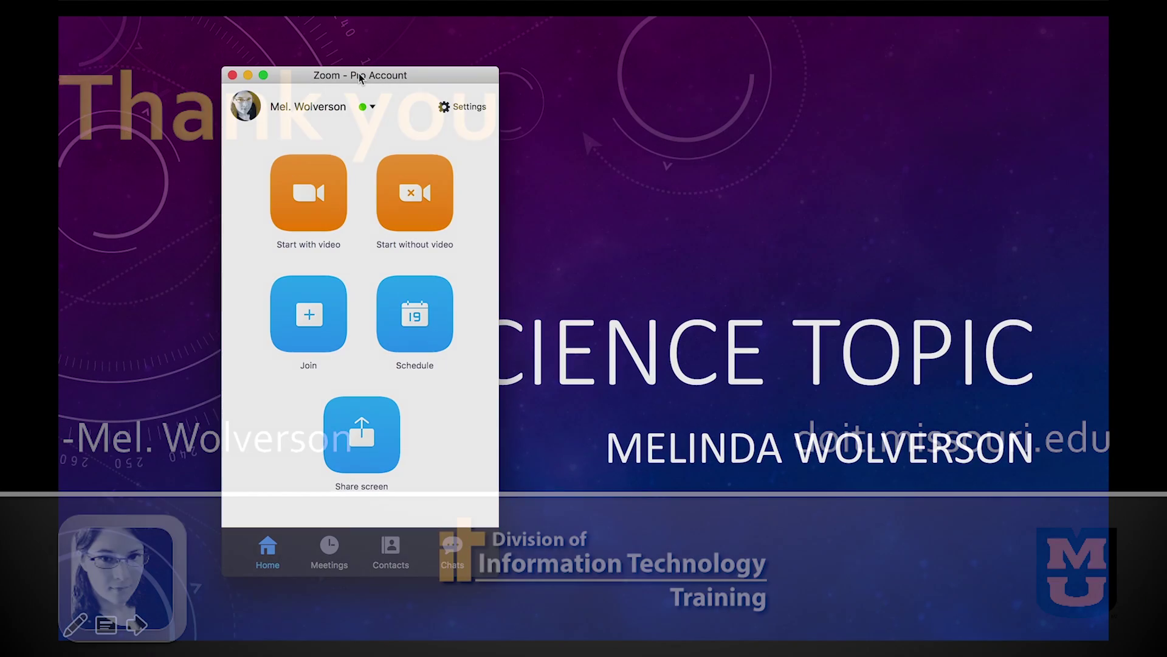